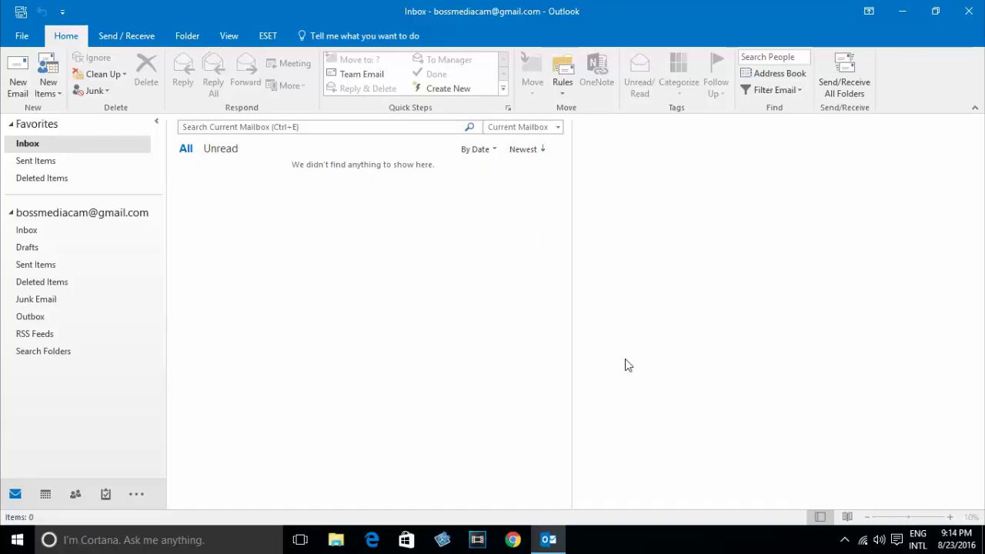
- Widen the message list, then open the Account Settings menu on the File page
drag(572, 309, 594, 313)
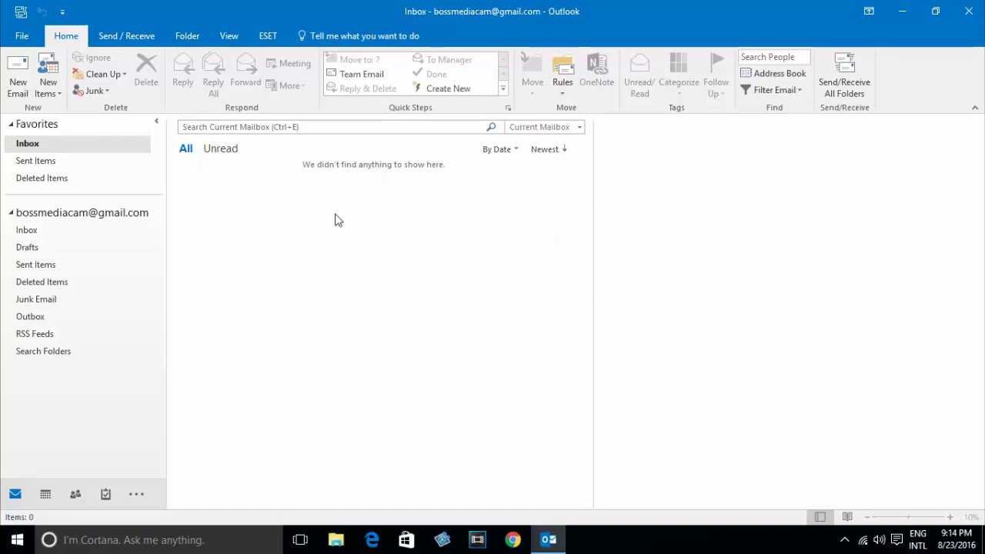
click(21, 35)
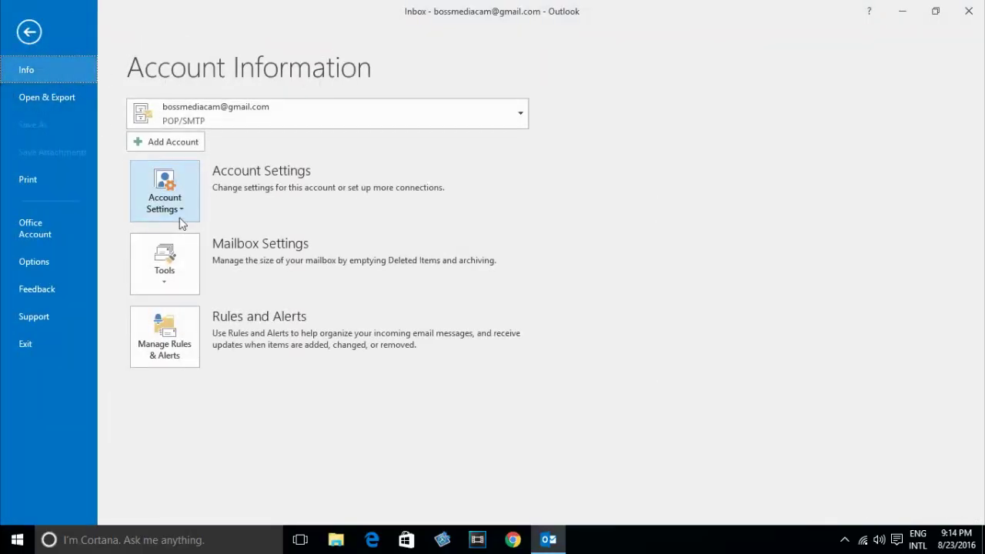
click(172, 196)
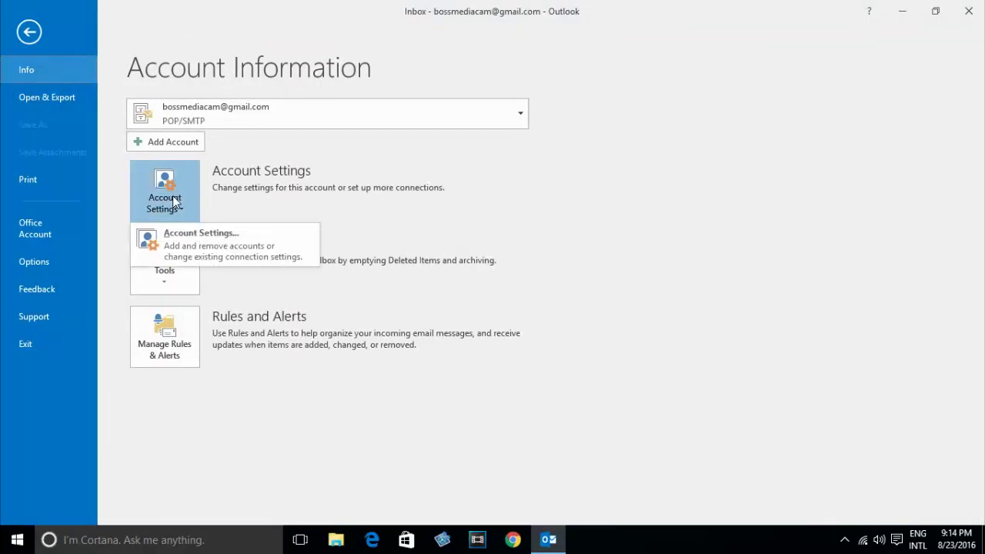
- Open the Account Settings dialog and start the Repair wizard for the Gmail POP account
click(192, 244)
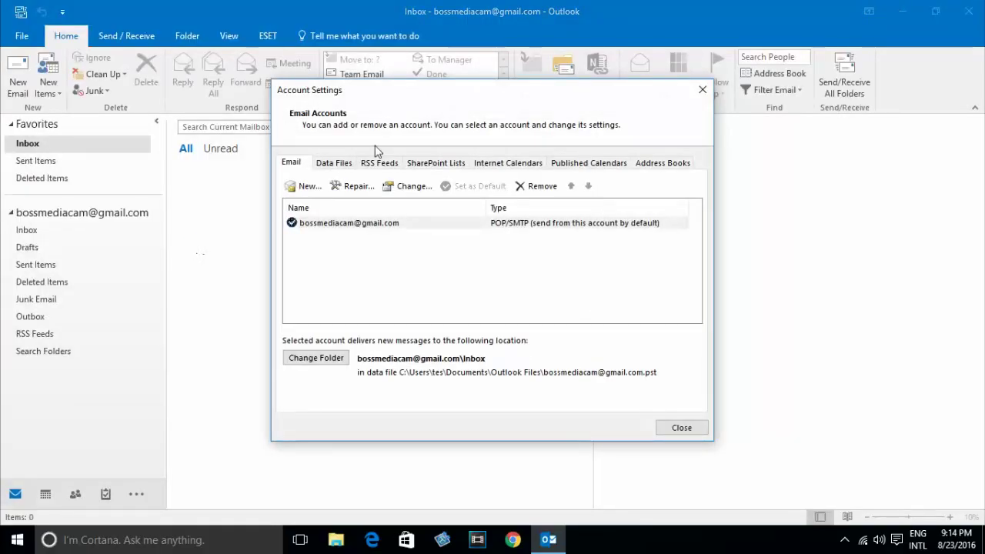
drag(424, 95, 385, 92)
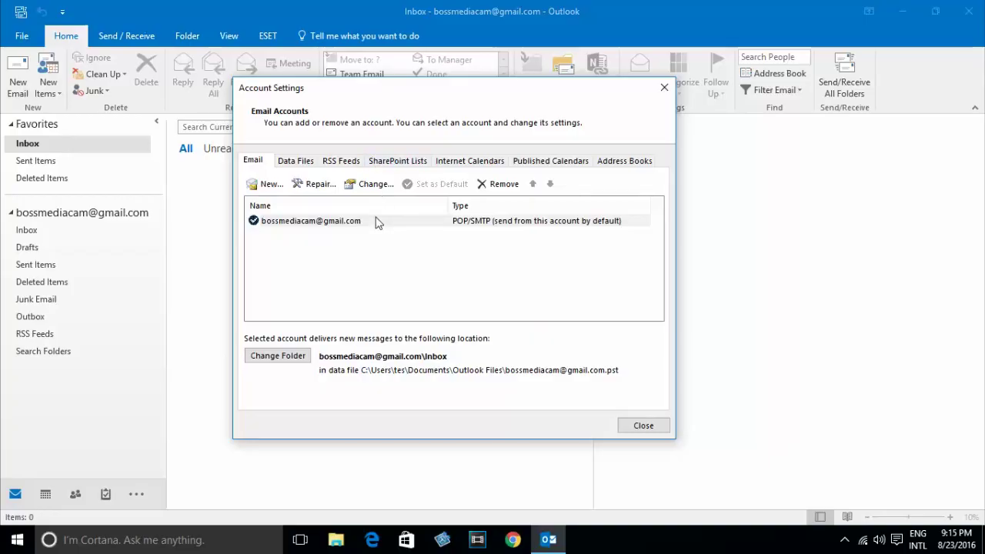
click(313, 185)
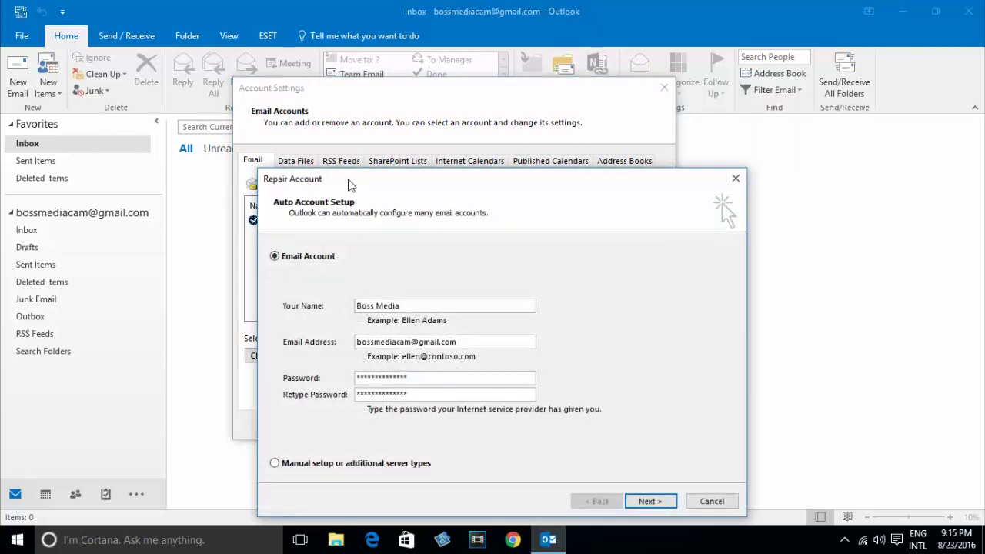
- Switch the repair to manual setup and reach the POP and IMAP server settings page
drag(313, 189, 295, 80)
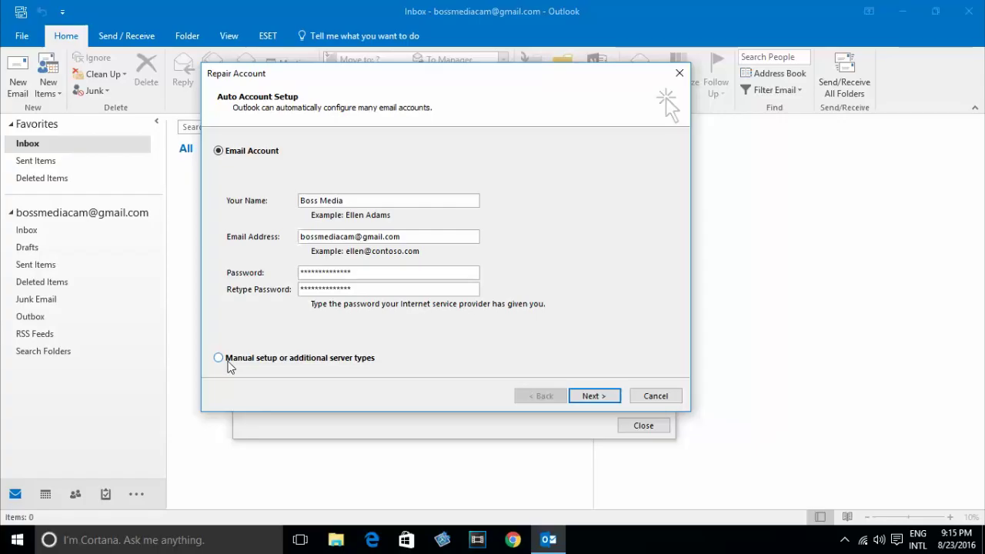
click(221, 359)
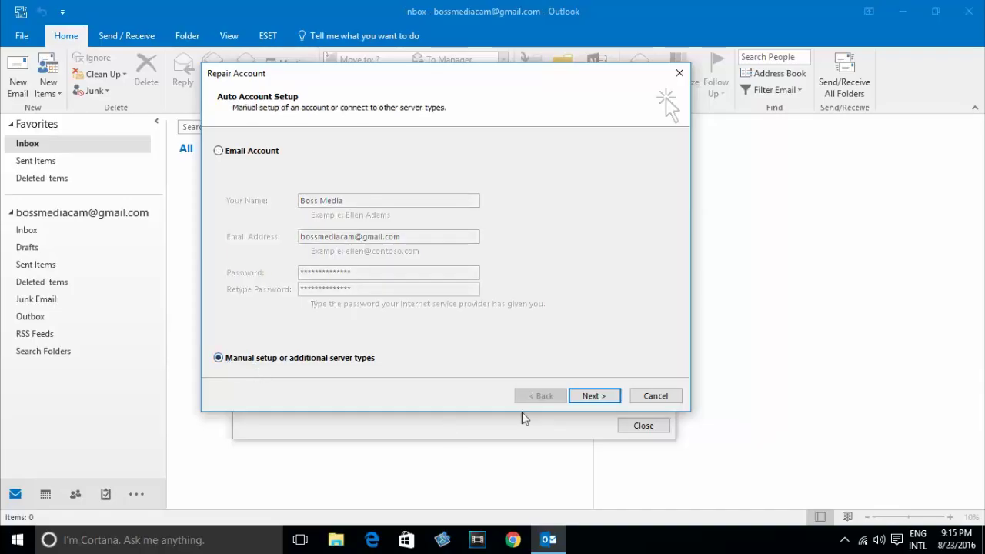
click(591, 395)
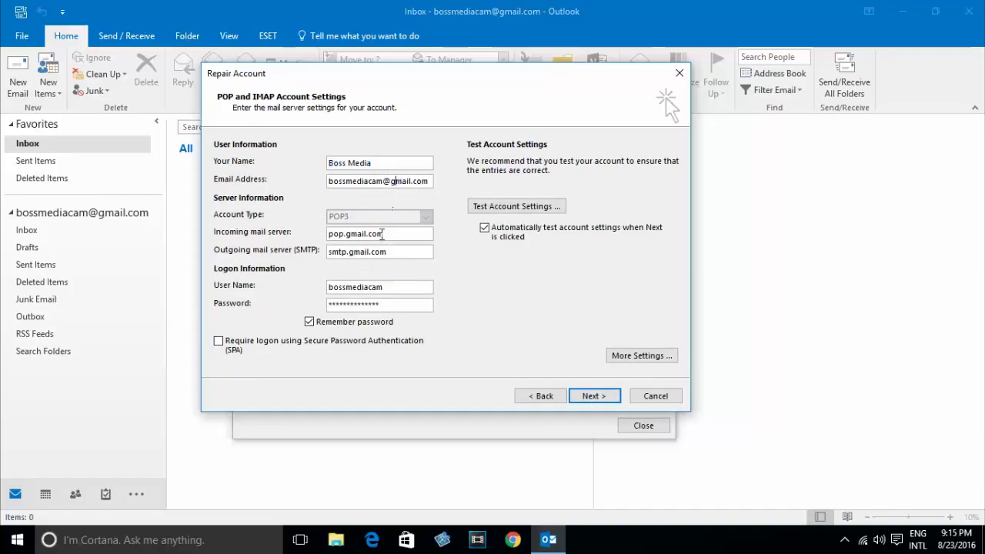
mouse_move(391, 234)
mouse_down()
mouse_move(305, 244)
mouse_move(385, 237)
mouse_move(348, 235)
mouse_move(359, 254)
mouse_move(367, 248)
mouse_move(324, 243)
mouse_move(371, 246)
mouse_up()
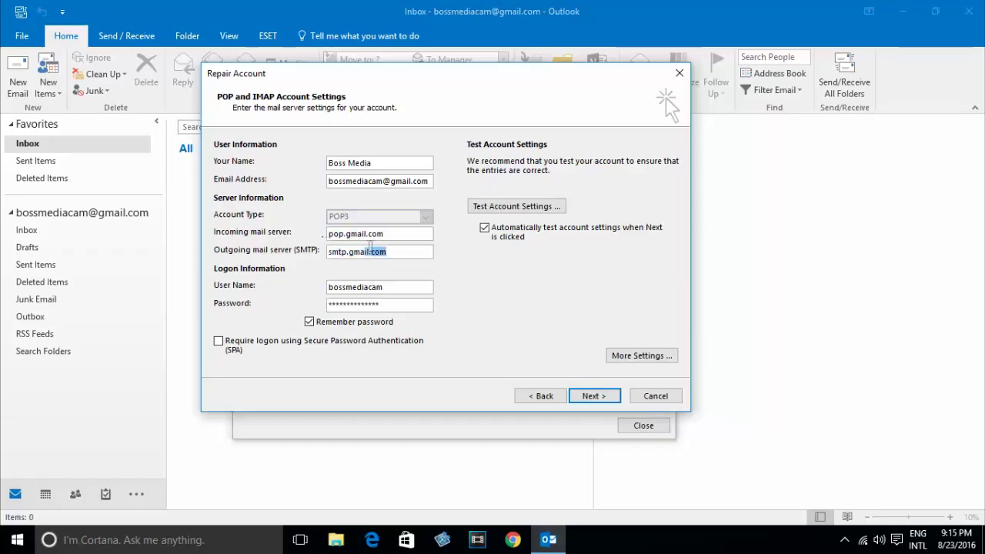
drag(391, 287, 311, 274)
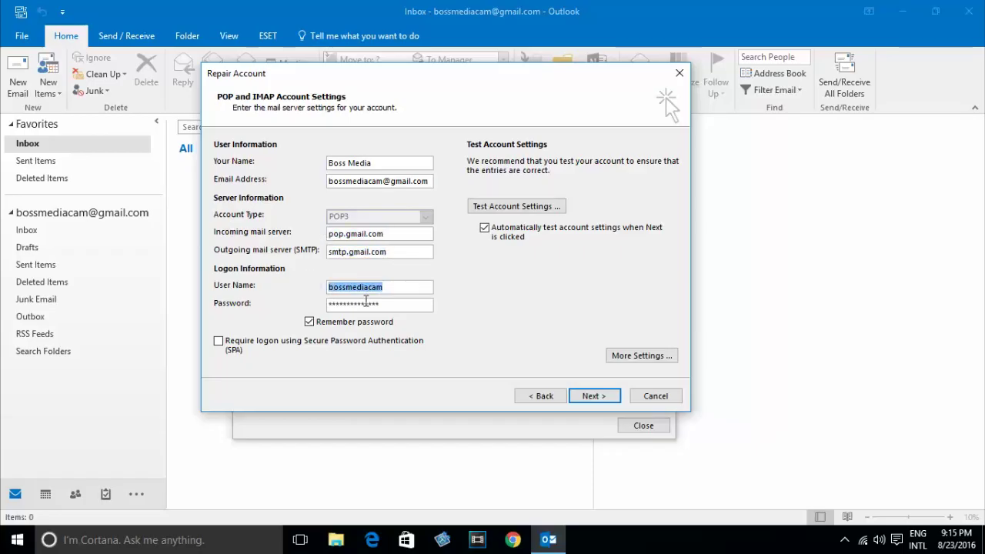
drag(393, 304, 312, 292)
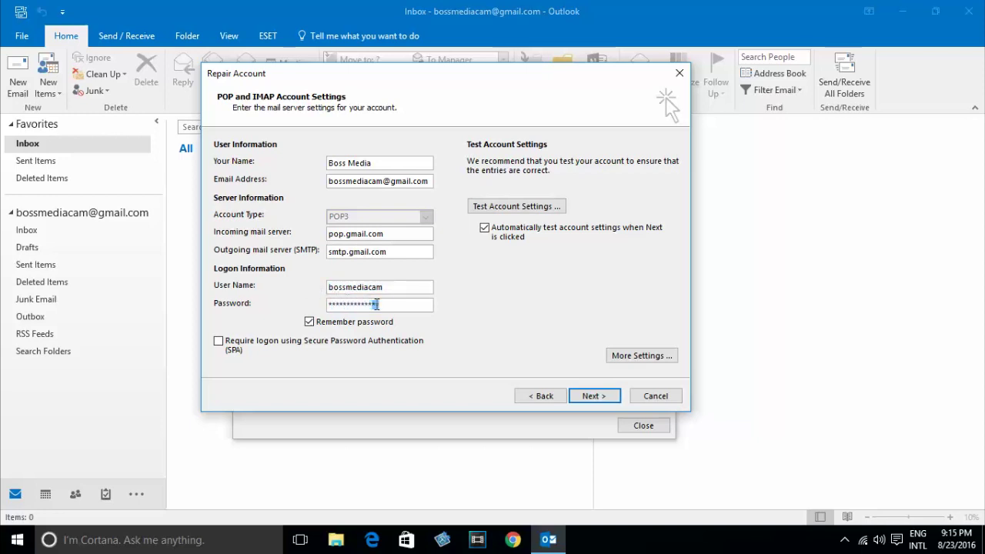
drag(385, 304, 325, 305)
click(401, 310)
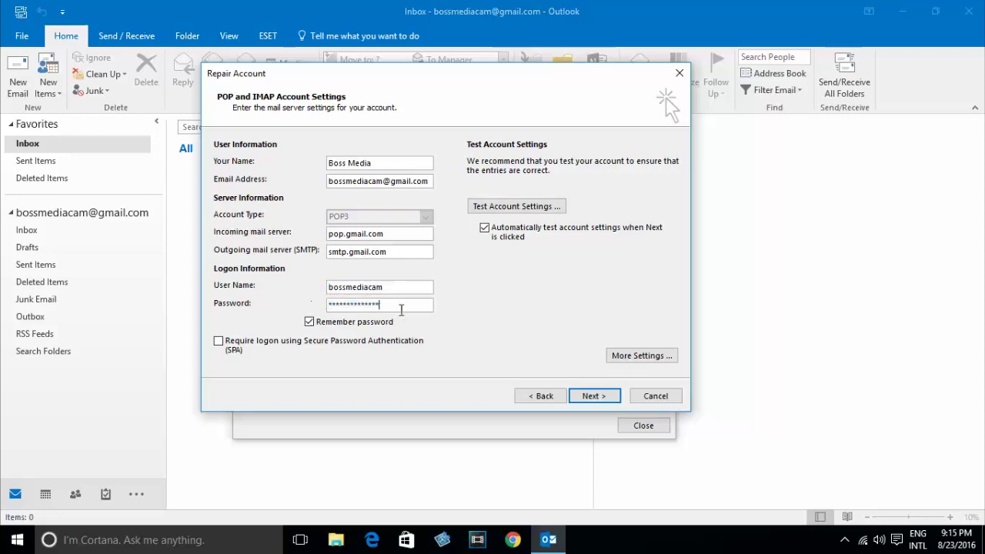
- In More Settings, review the Outgoing Server and Advanced tabs: POP3 995 with SSL, SMTP 465
click(624, 358)
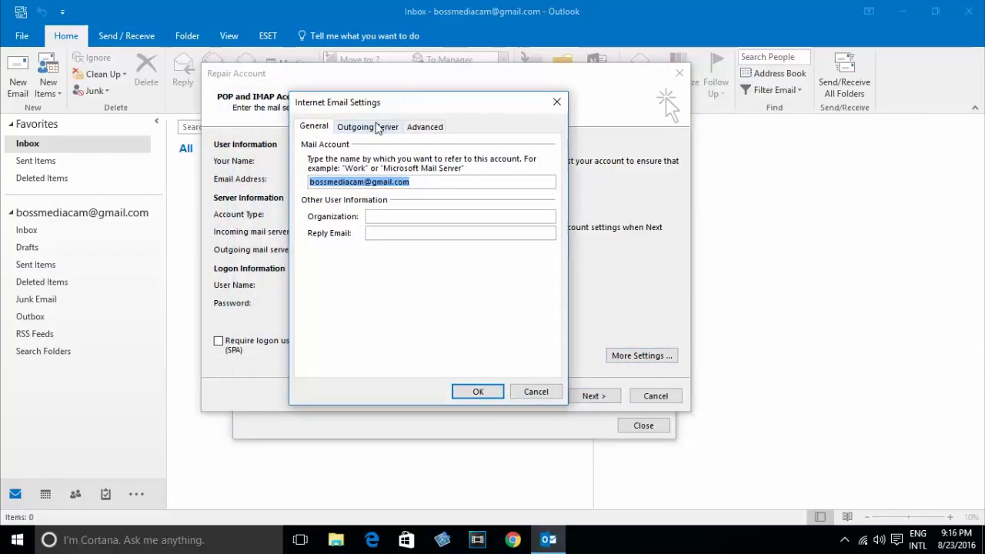
click(353, 130)
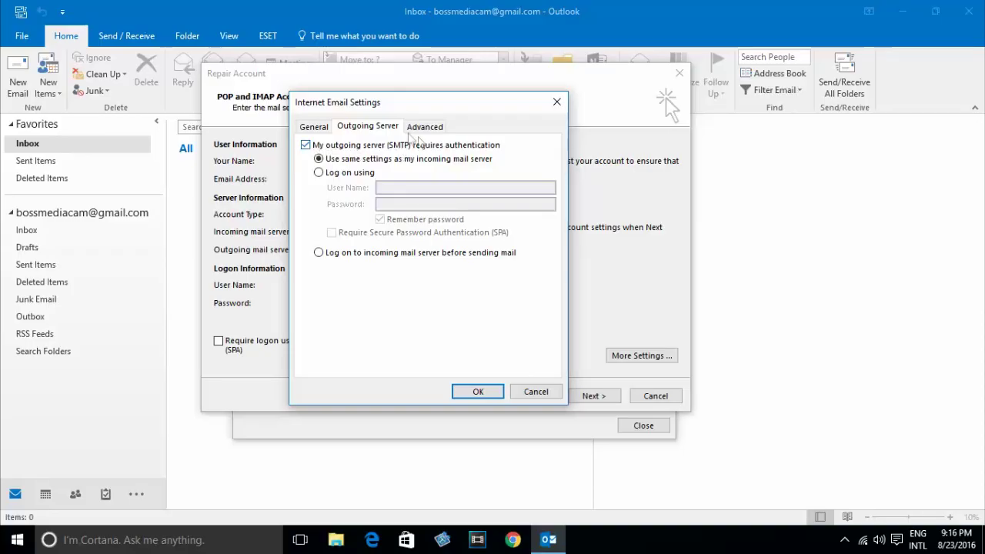
click(418, 129)
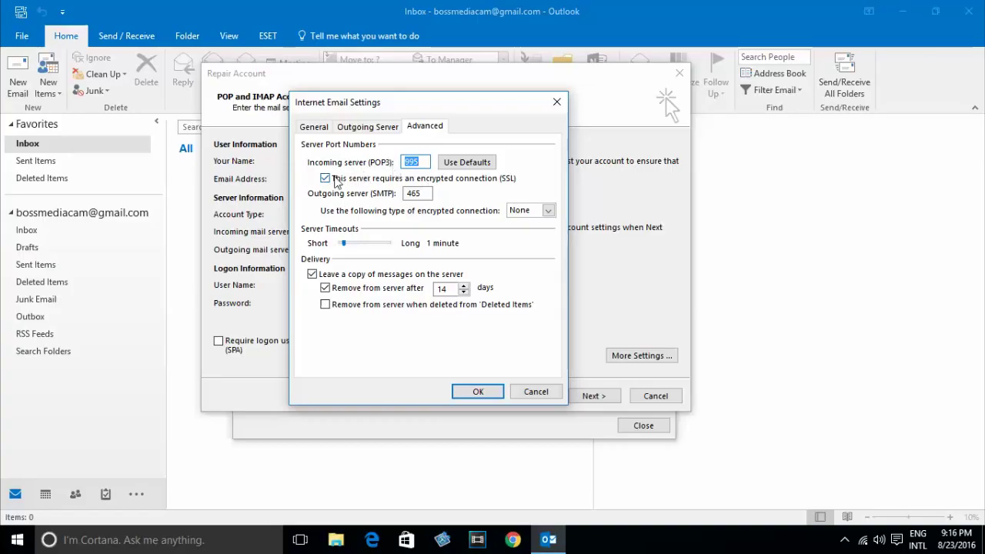
click(325, 179)
- Keep incoming SSL, set SMTP port 465 encryption to TLS, and confirm with OK
click(325, 179)
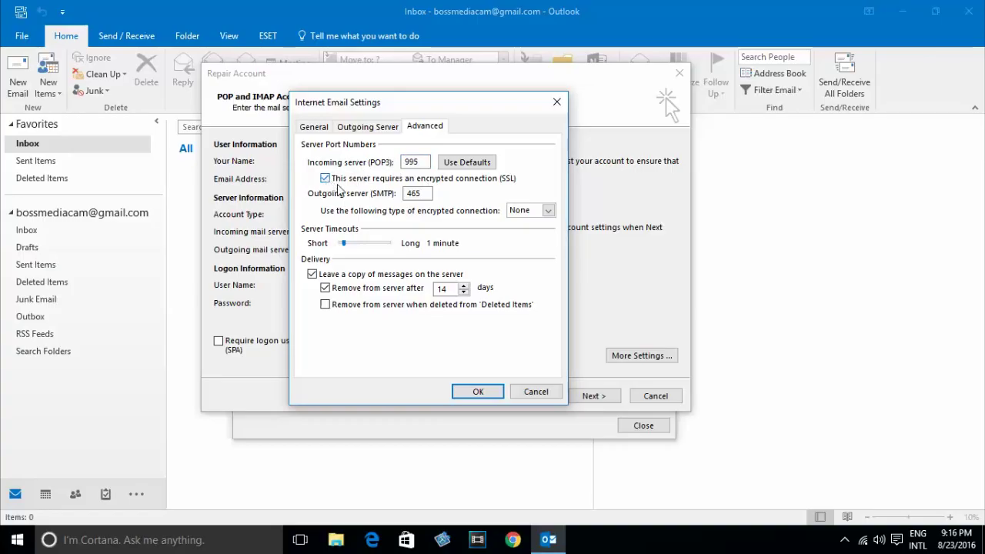
double_click(422, 194)
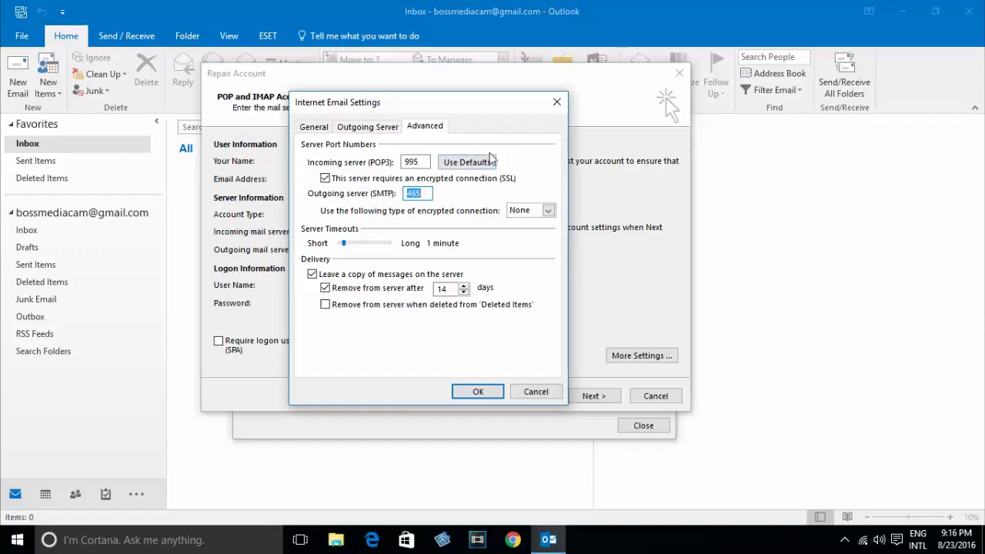
click(545, 212)
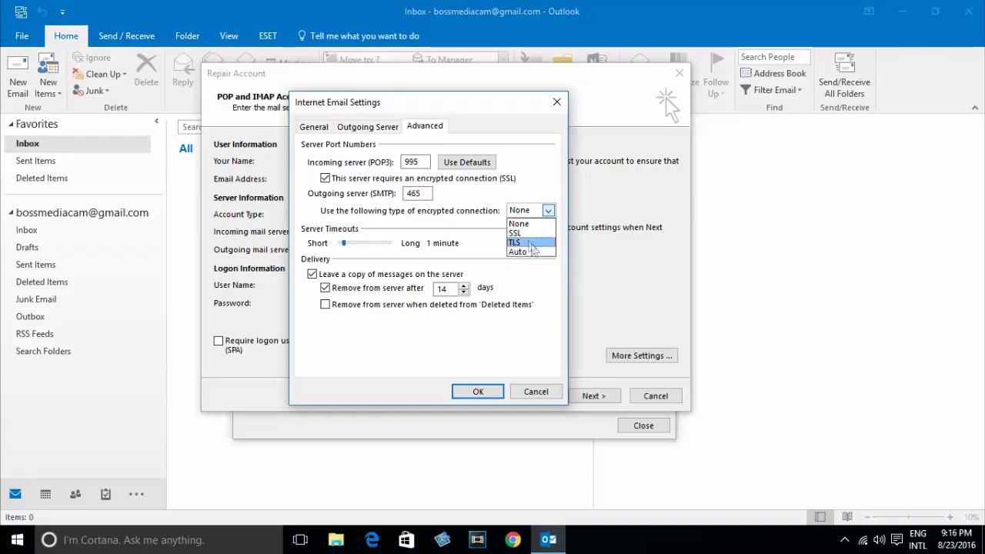
click(514, 197)
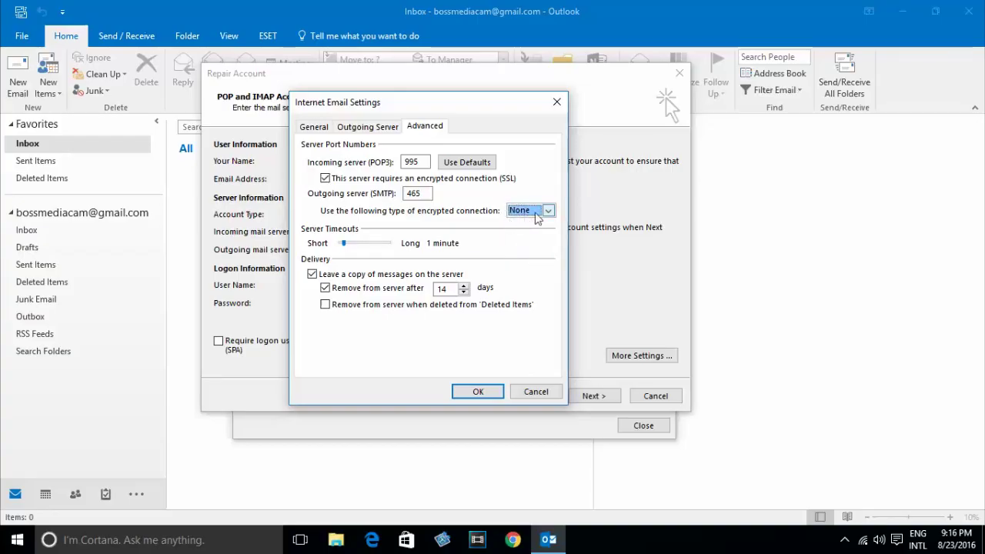
click(547, 210)
click(521, 244)
click(477, 392)
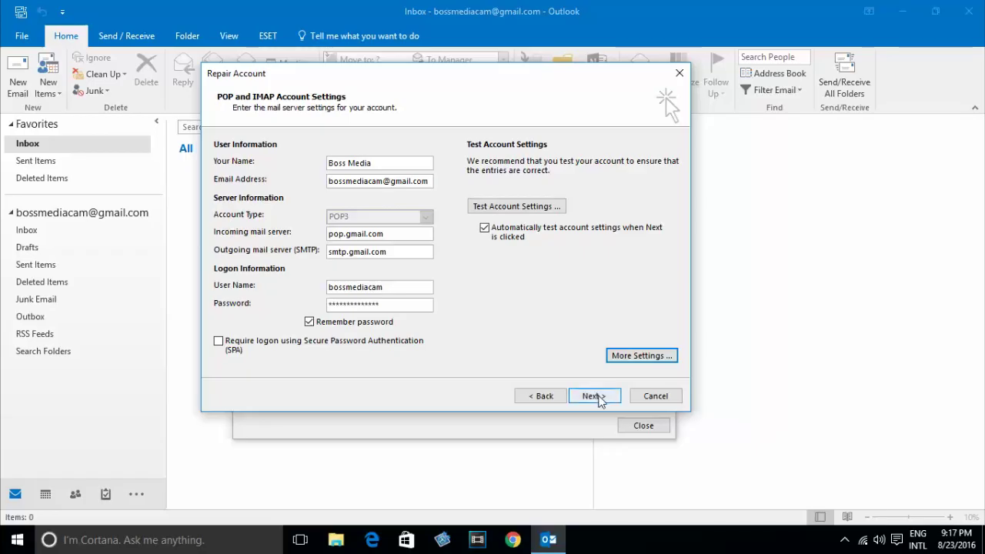
- Run the account test, dismiss its send-message connection error, and go back to the setup choice
click(595, 396)
drag(392, 108, 490, 136)
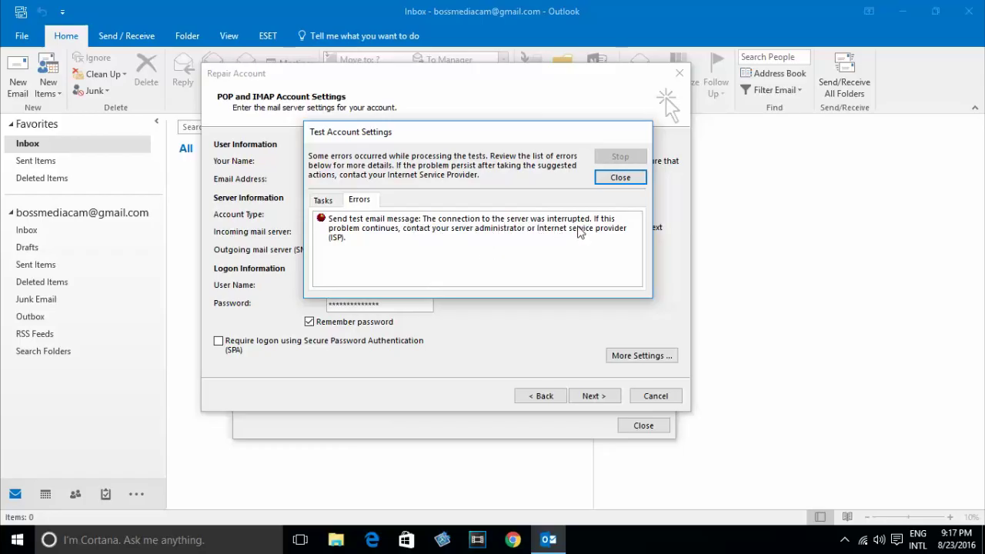
click(618, 177)
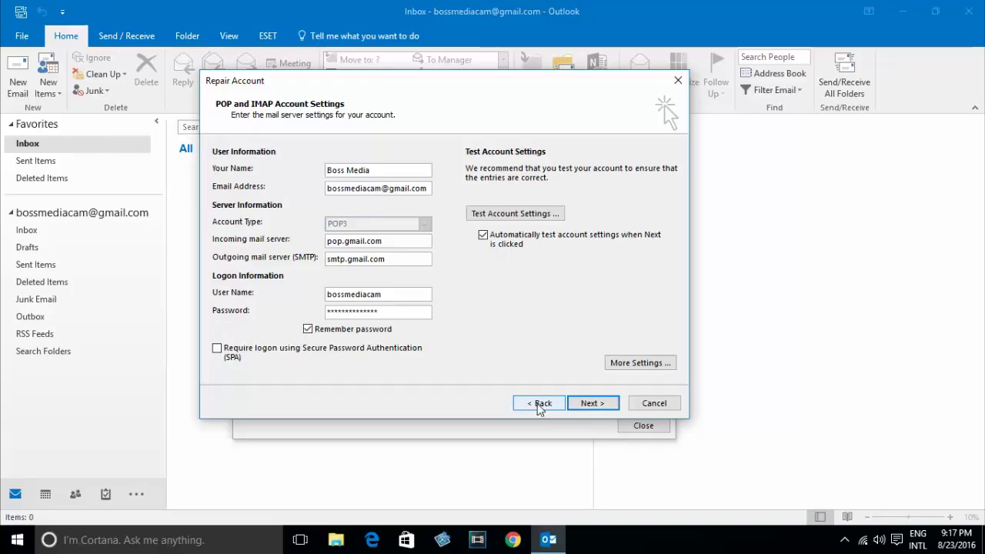
click(540, 405)
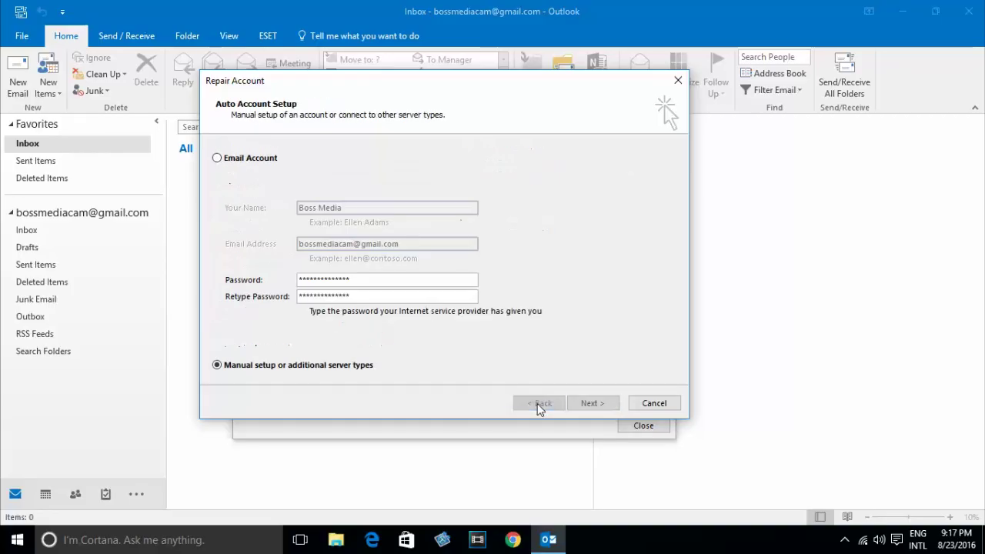
- Choose automatic Email Account setup, check the name, address and password fields, and run it
click(219, 159)
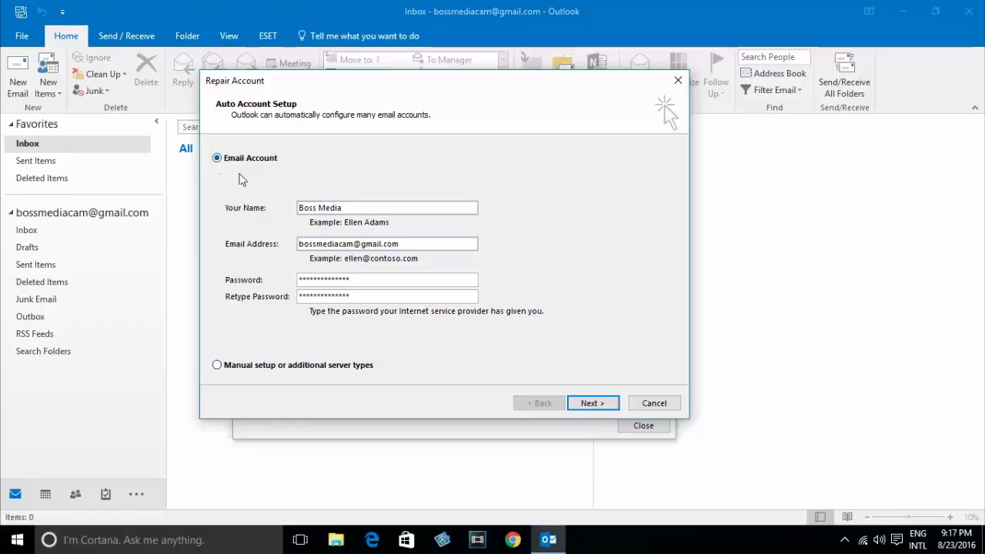
key(Tab)
key(Tab)
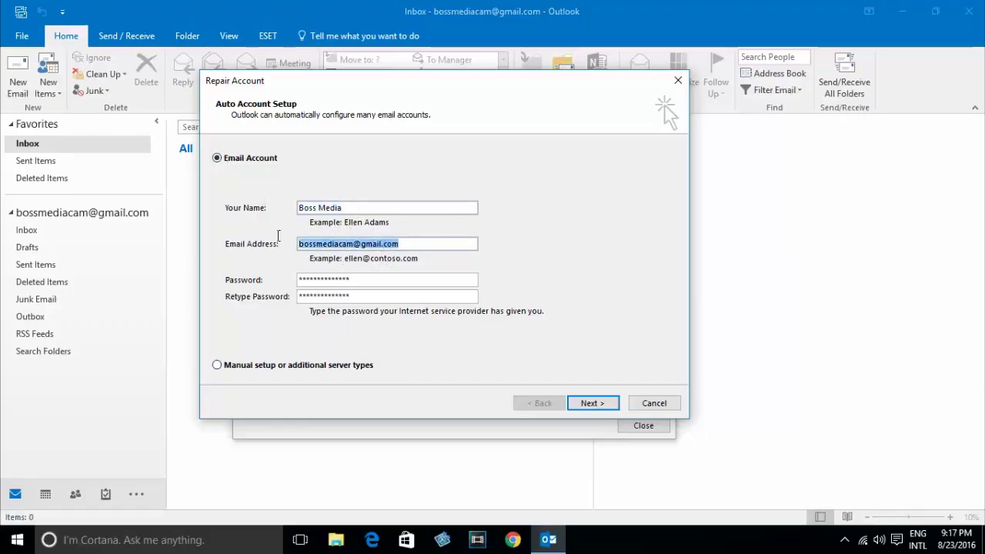
key(Tab)
key(Tab)
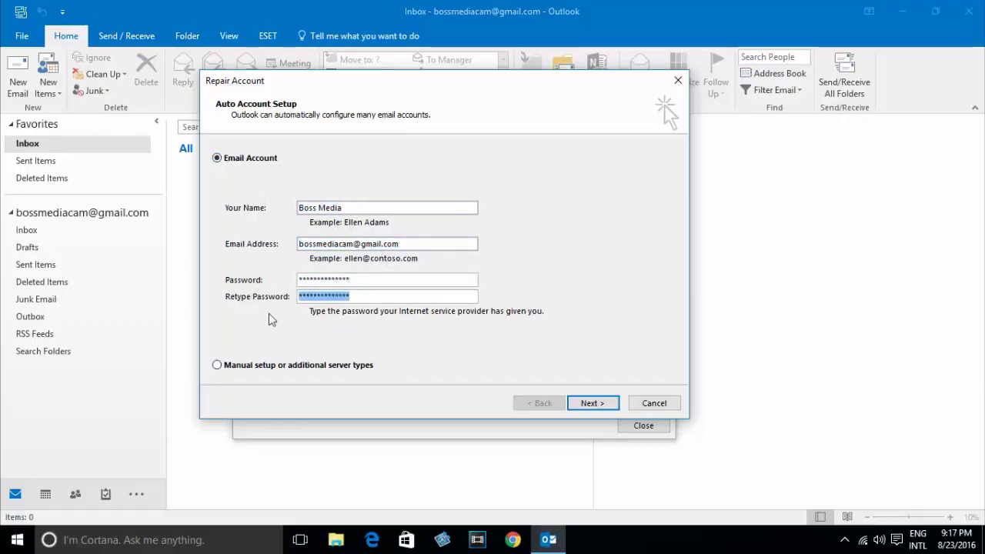
key(Tab)
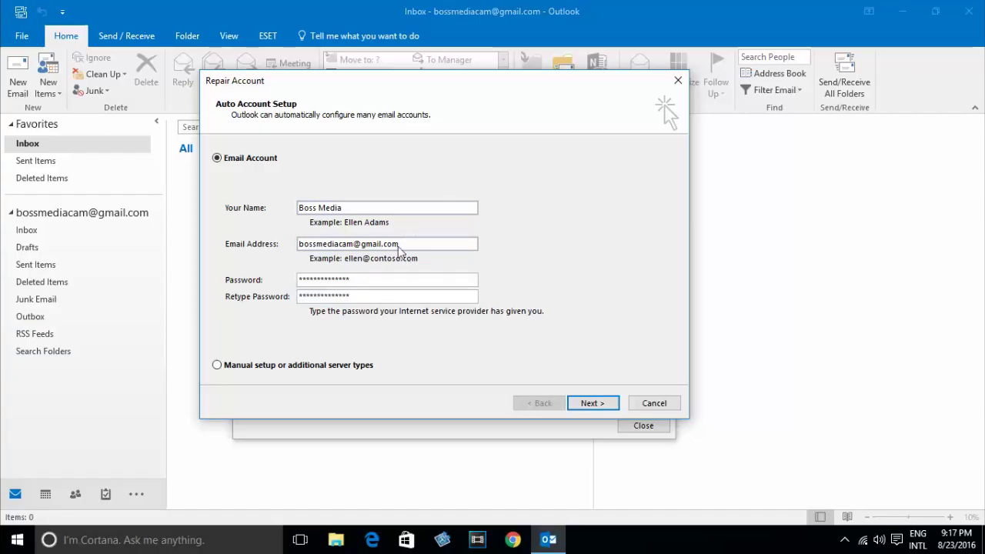
drag(415, 243, 293, 254)
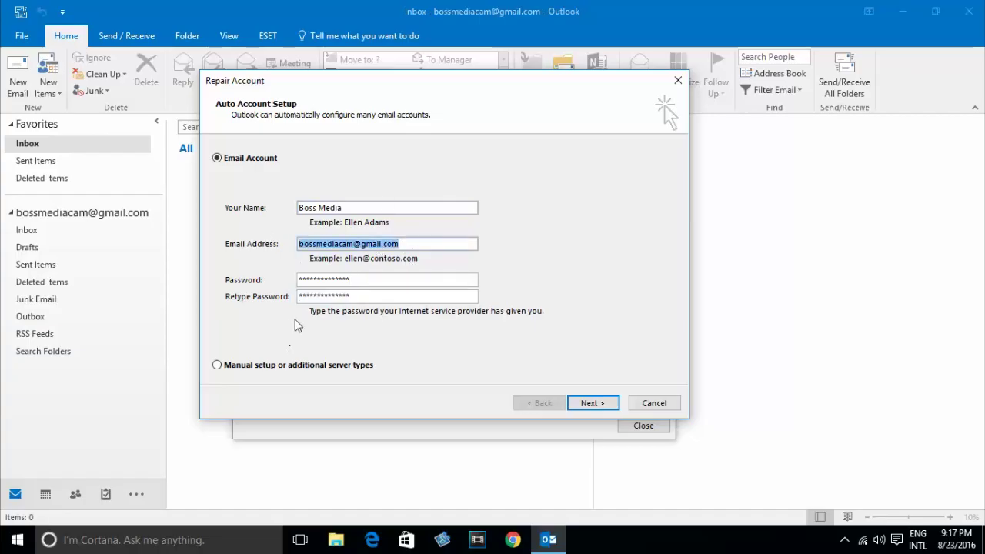
click(434, 297)
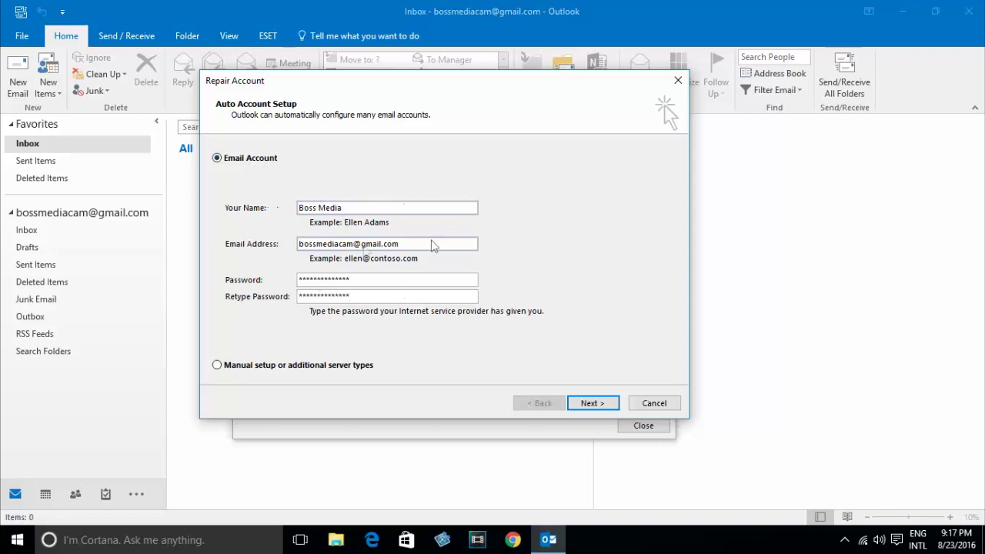
click(587, 410)
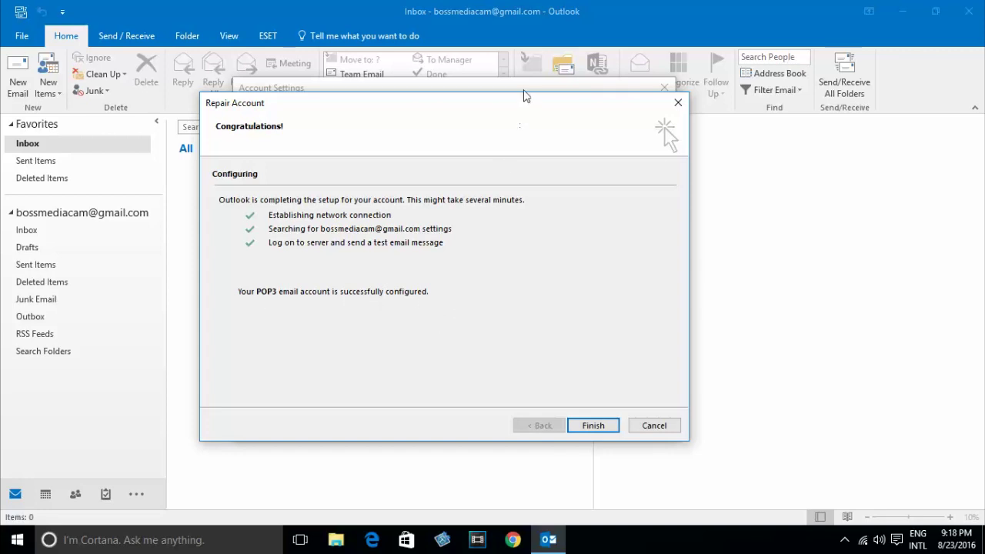
- Finish the Gmail account repair, close Account Settings, and exit Outlook
mouse_move(526, 102)
mouse_down()
mouse_move(529, 80)
mouse_move(529, 95)
mouse_up()
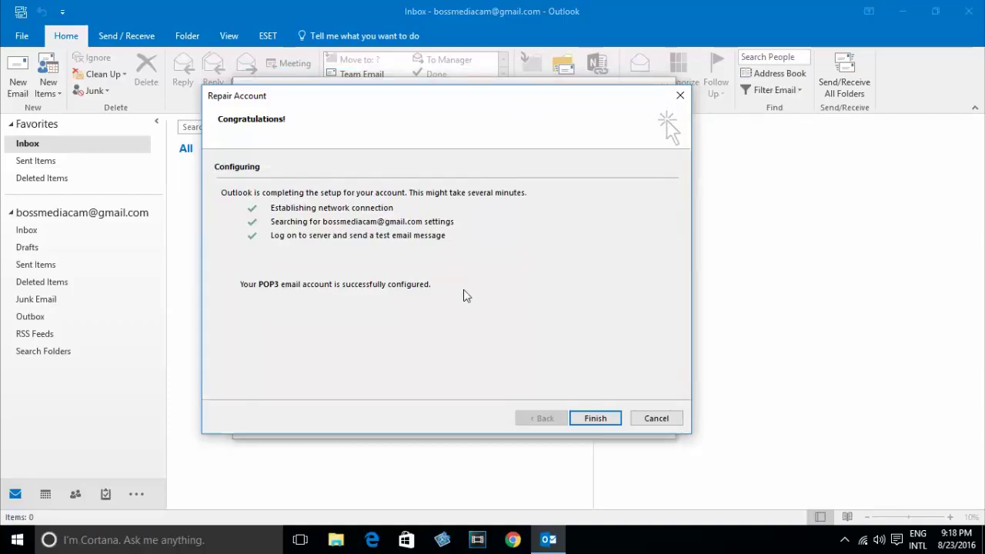
click(589, 419)
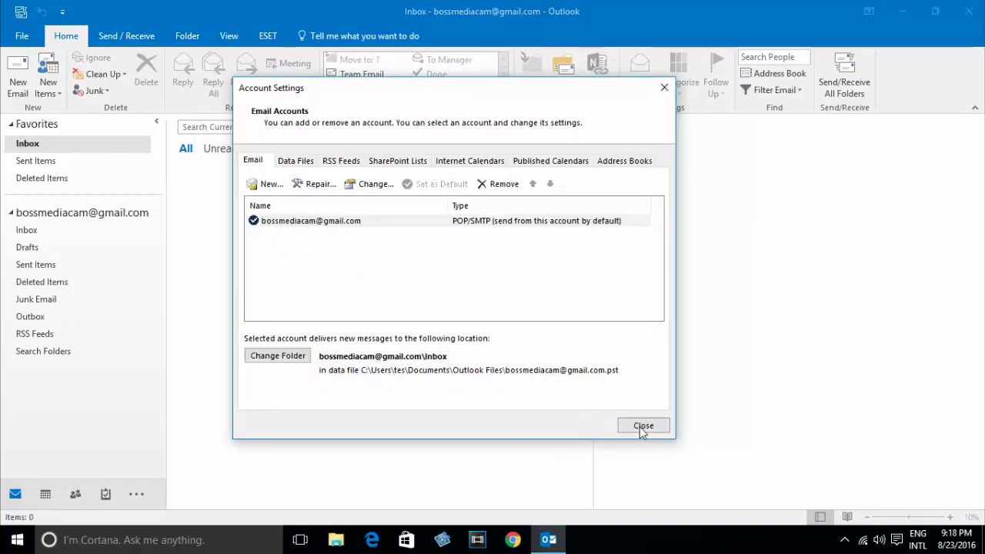
click(642, 427)
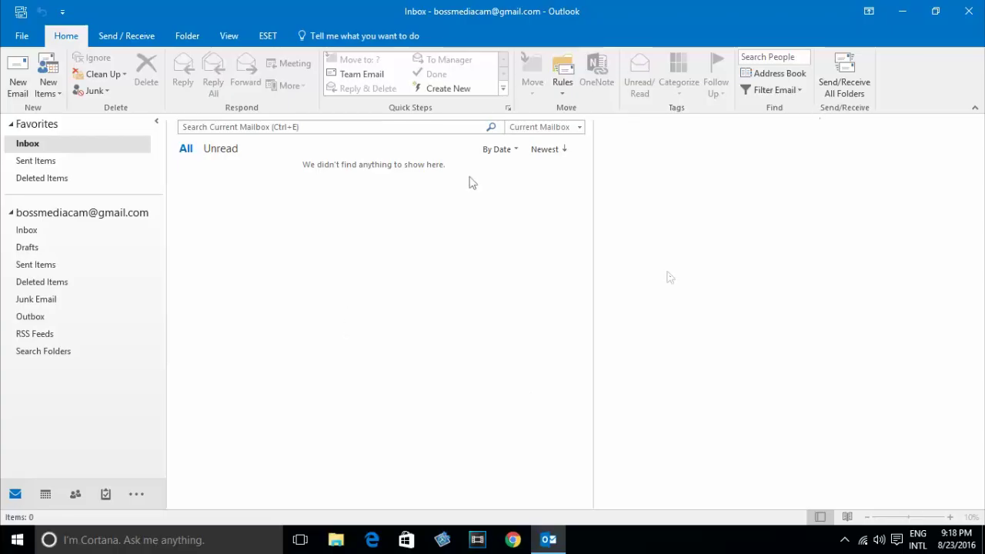
click(965, 16)
- Relaunch Outlook 2016 by searching 'out' from the Windows Start menu
click(17, 540)
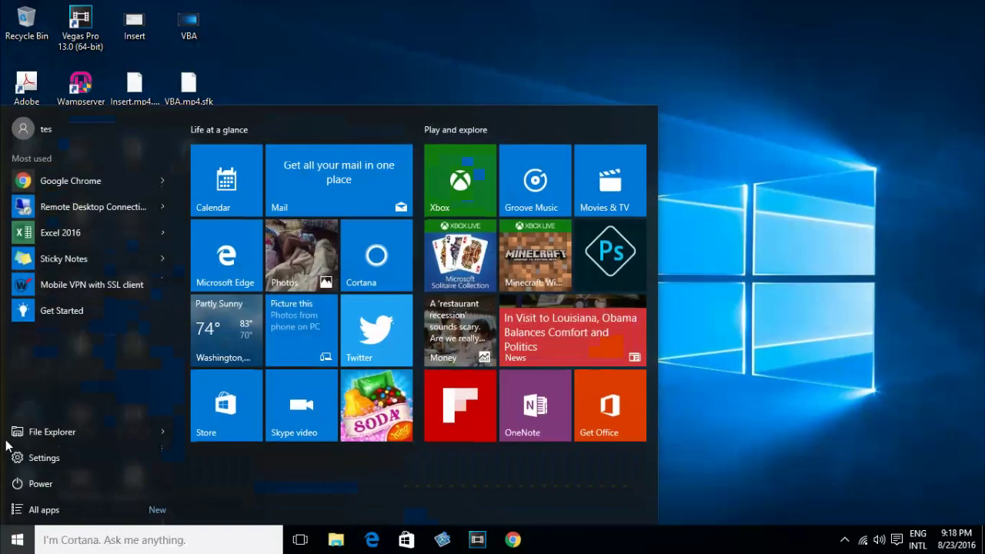
text(out)
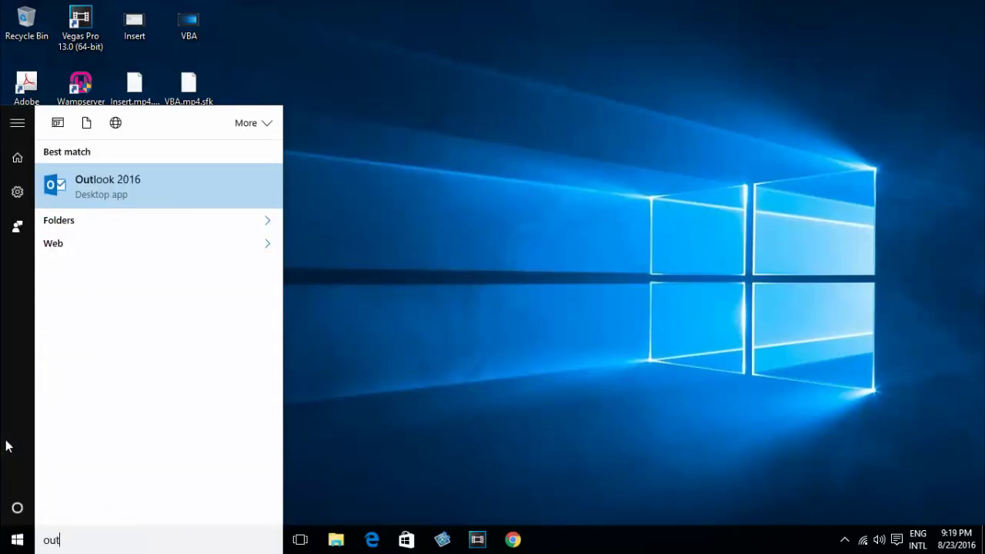
key(Return)
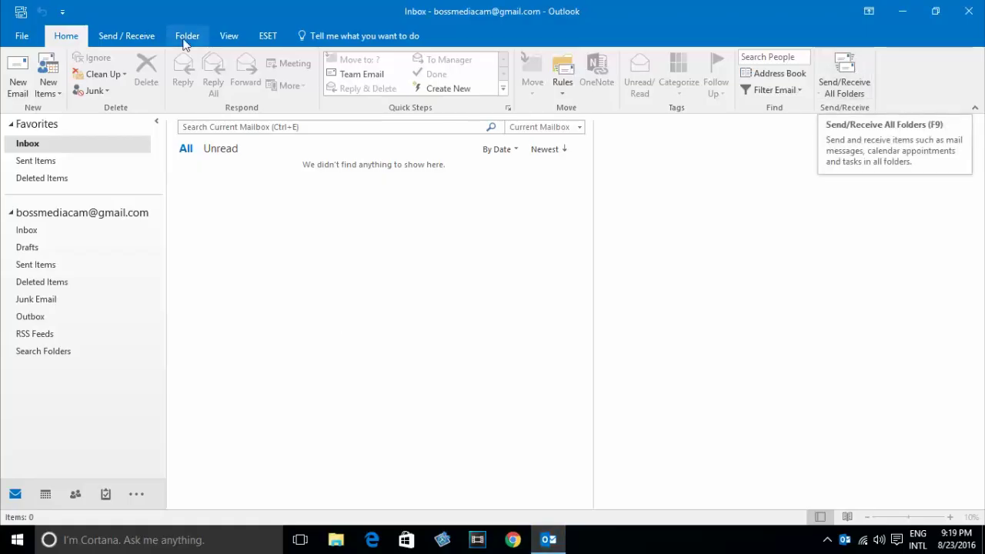
- Run Send/Receive All Folders to fetch the Outlook test message, then widen the message list
click(125, 38)
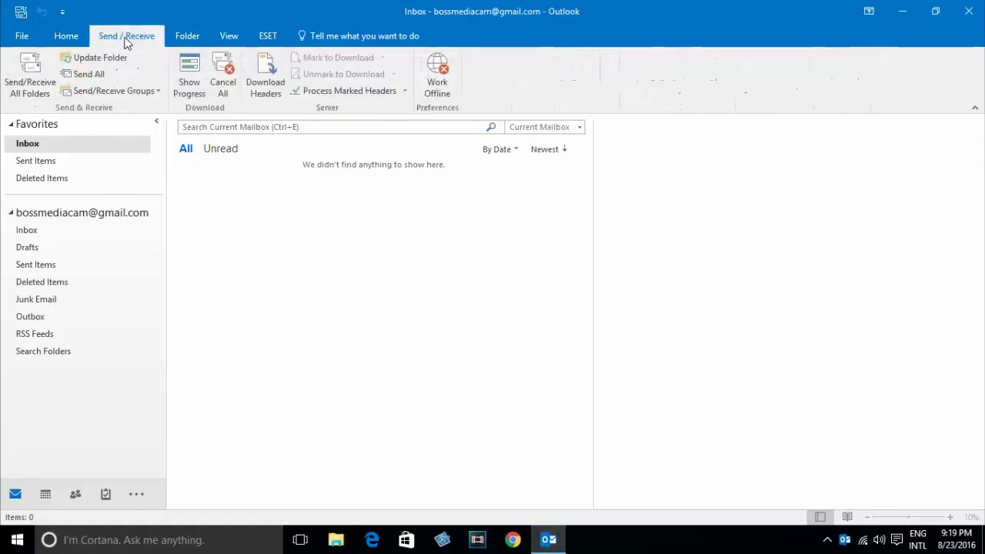
click(31, 80)
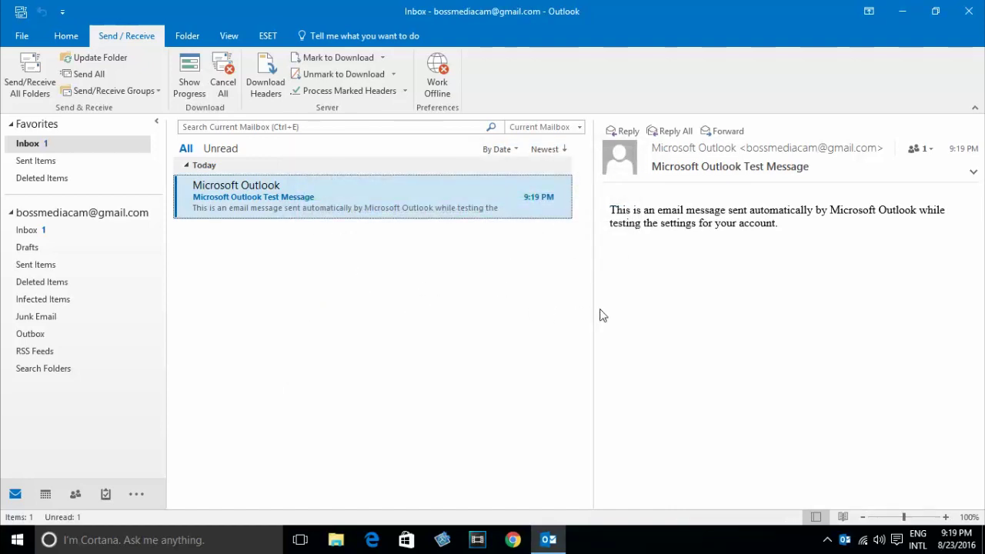
drag(590, 307, 686, 305)
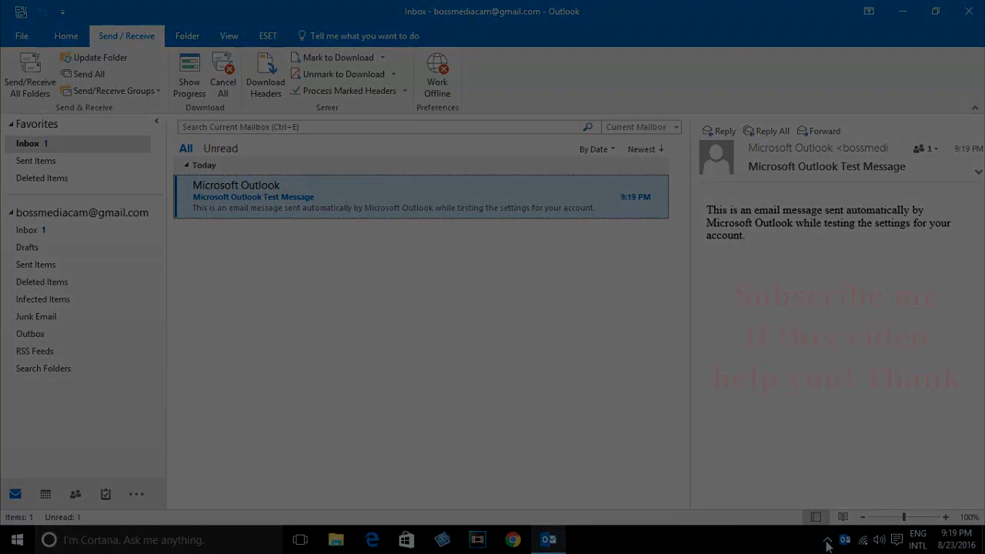
click(828, 541)
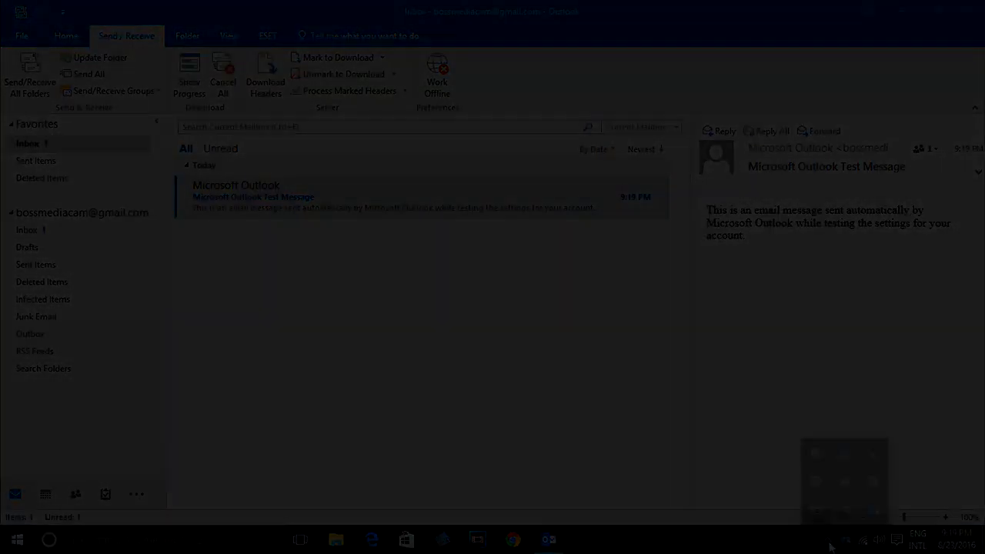